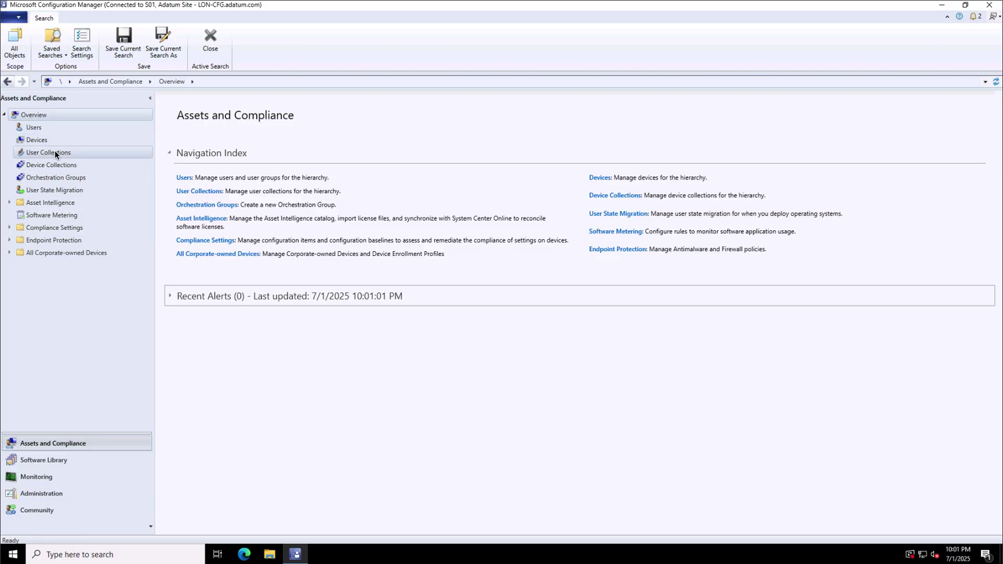
Step: Review the 11 managed devices, then browse the Device Collections list, selecting All Desktop and Server Clients and All Systems
click(69, 169)
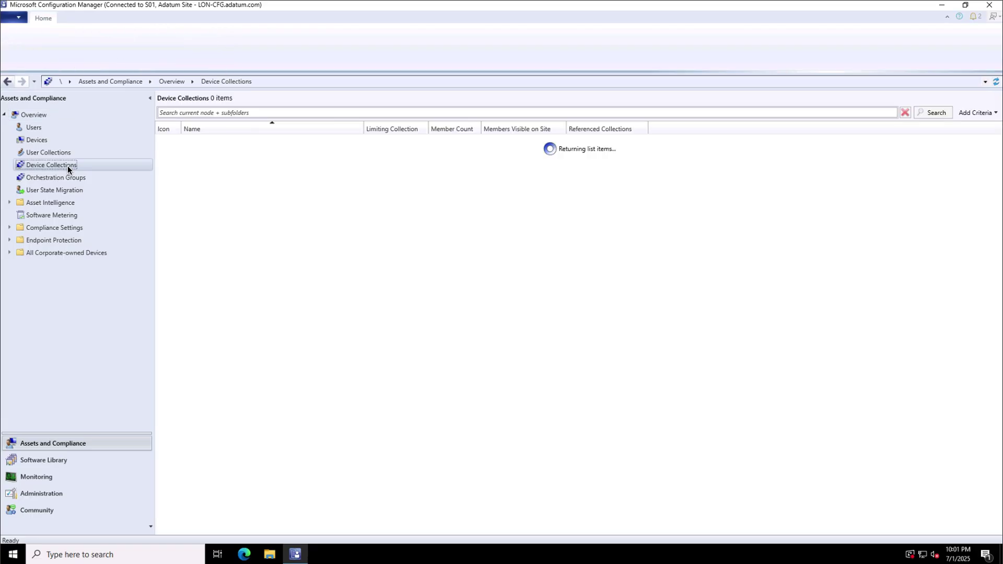
click(44, 140)
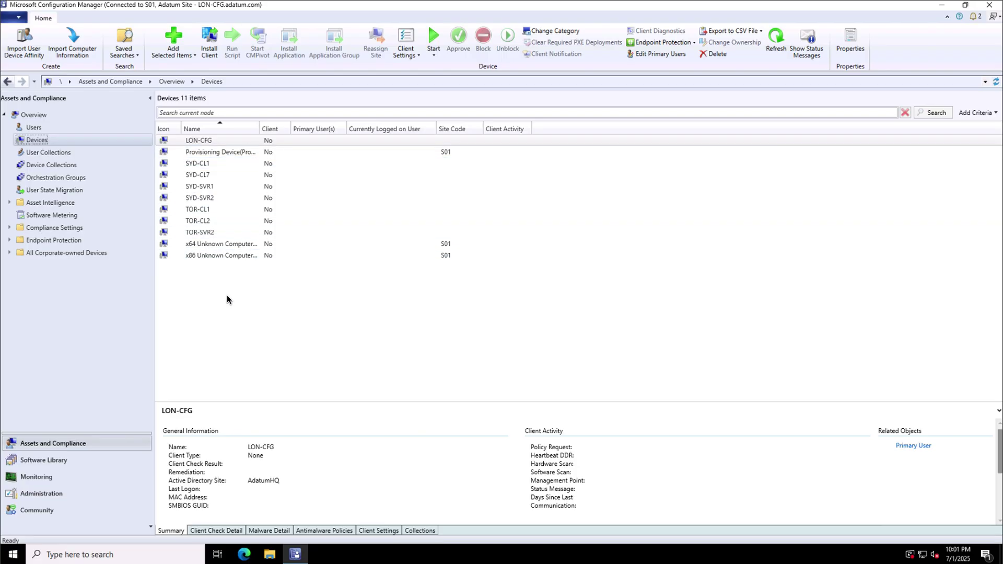
click(62, 166)
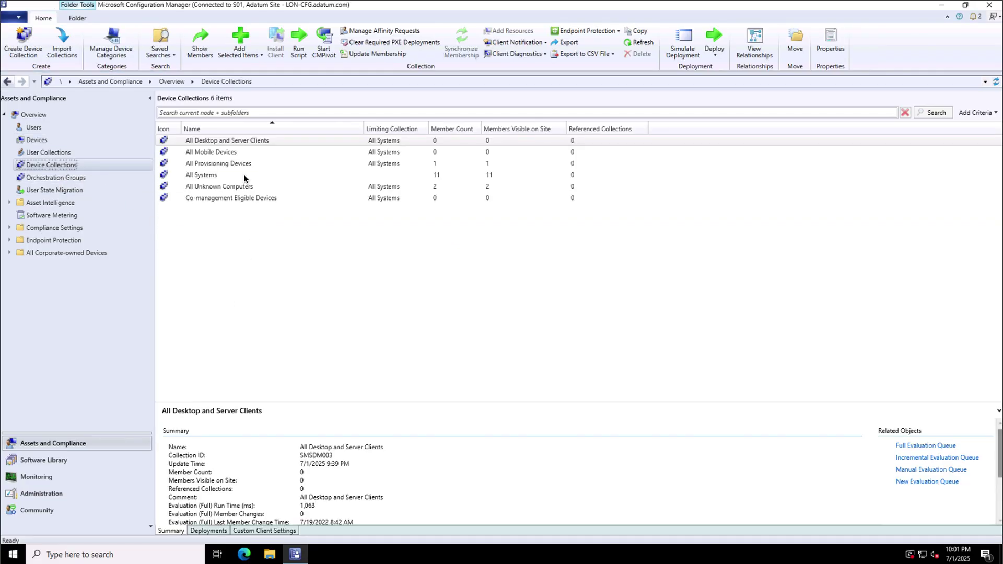
click(385, 144)
click(436, 174)
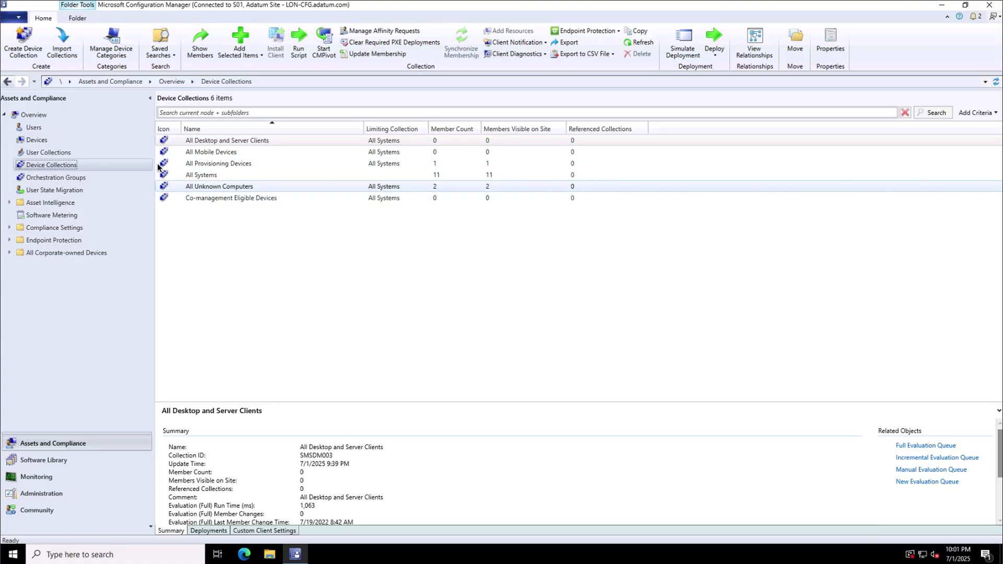
right_click(59, 167)
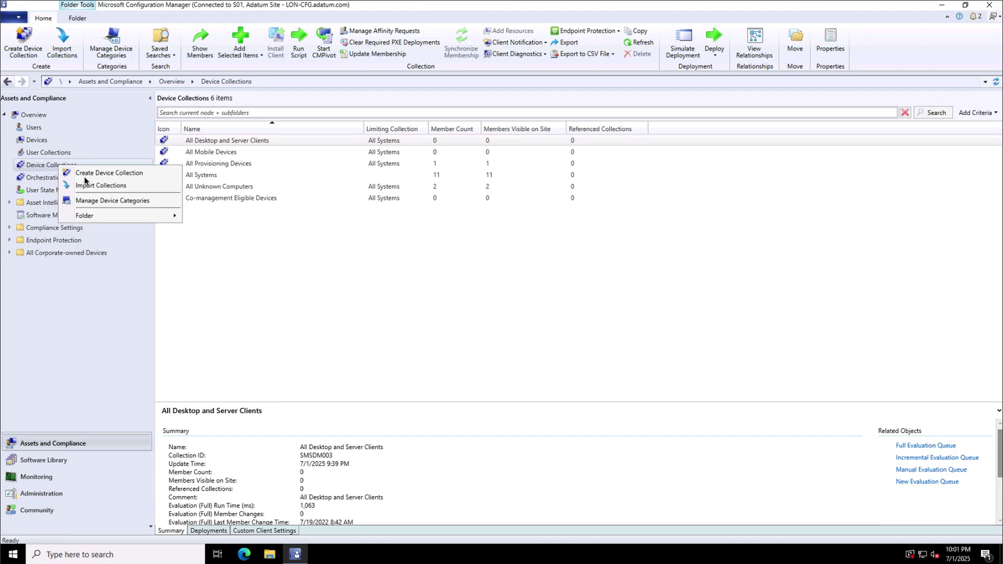
Step: Start a device collection named 'Toronto Windows 11 Workstations' with comment 'All Windows 11 workstations in the Toronto business unit'
click(124, 171)
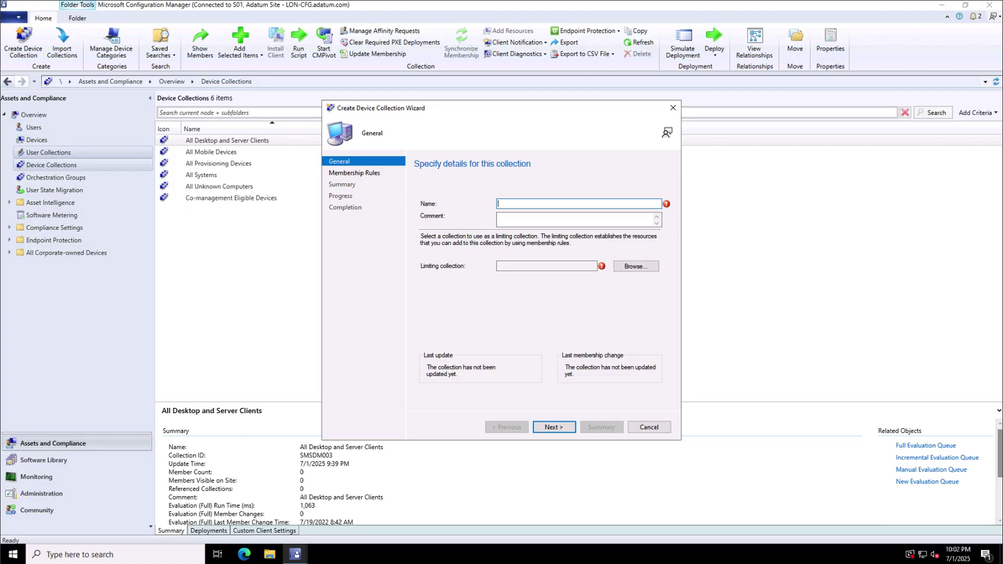
text(Toronto Windows 11 Workstations)
click(539, 220)
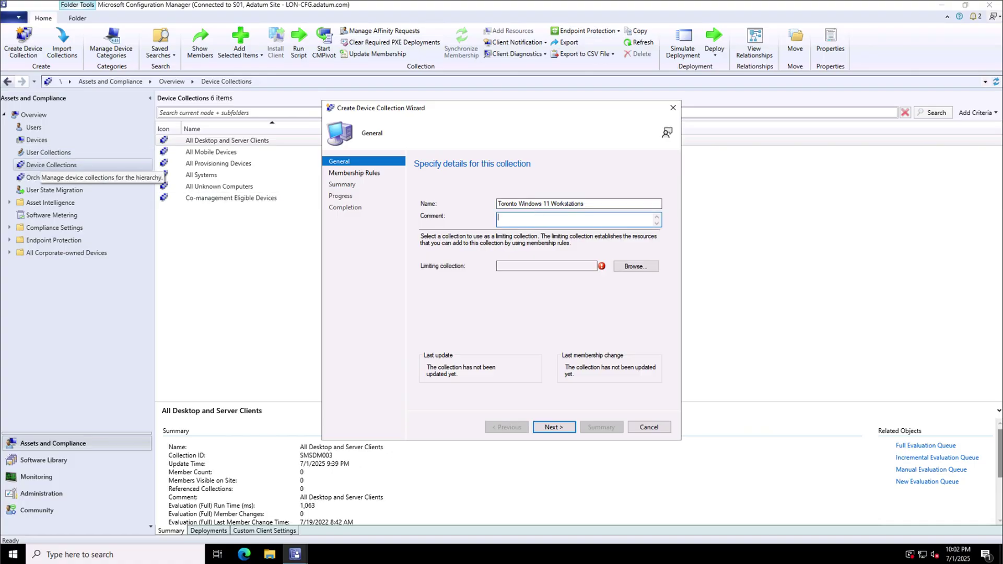
text(All Windows 11 workstations in the Toronto business unit)
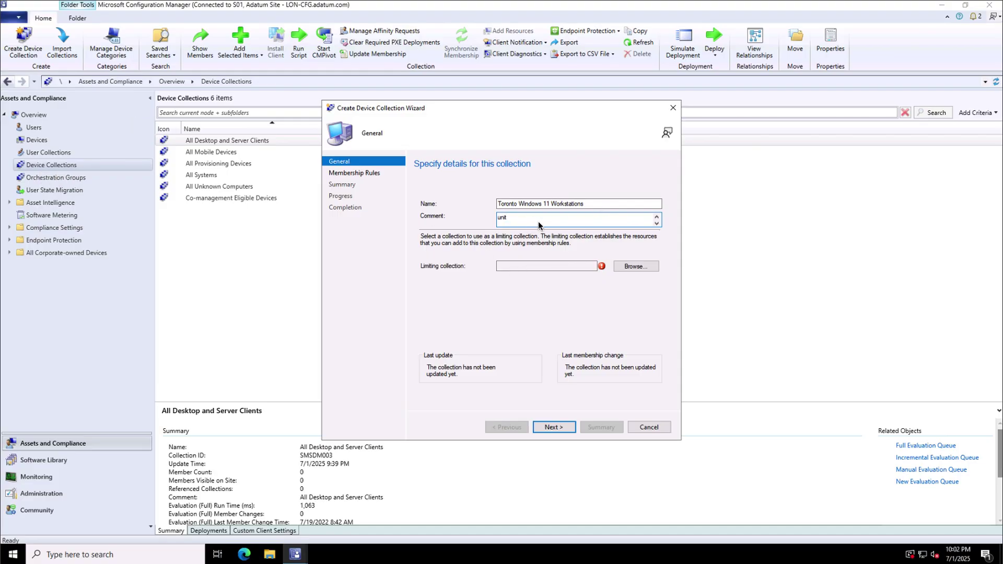
Step: Set All Systems as the limiting collection and continue to membership rules
click(636, 267)
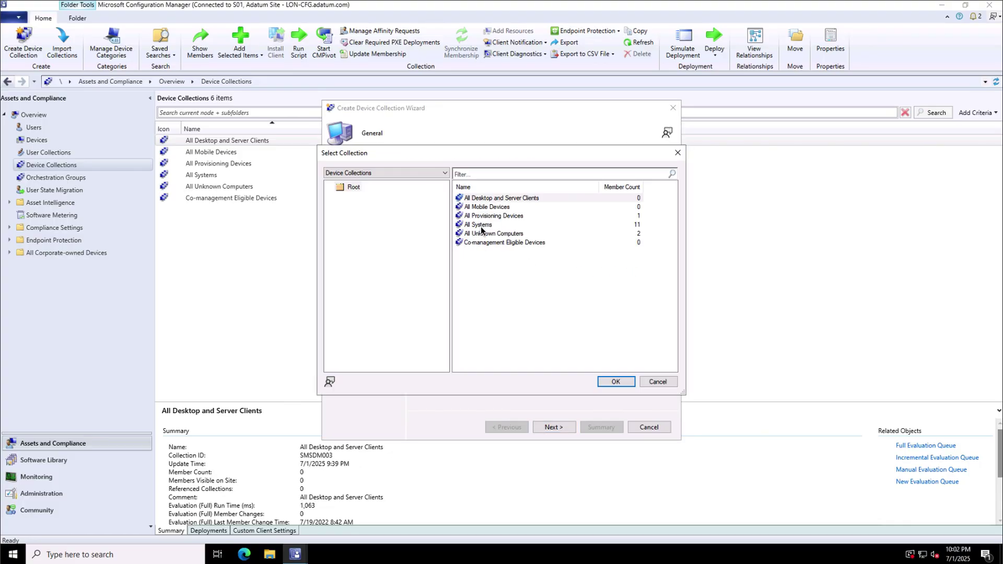
click(481, 225)
click(607, 380)
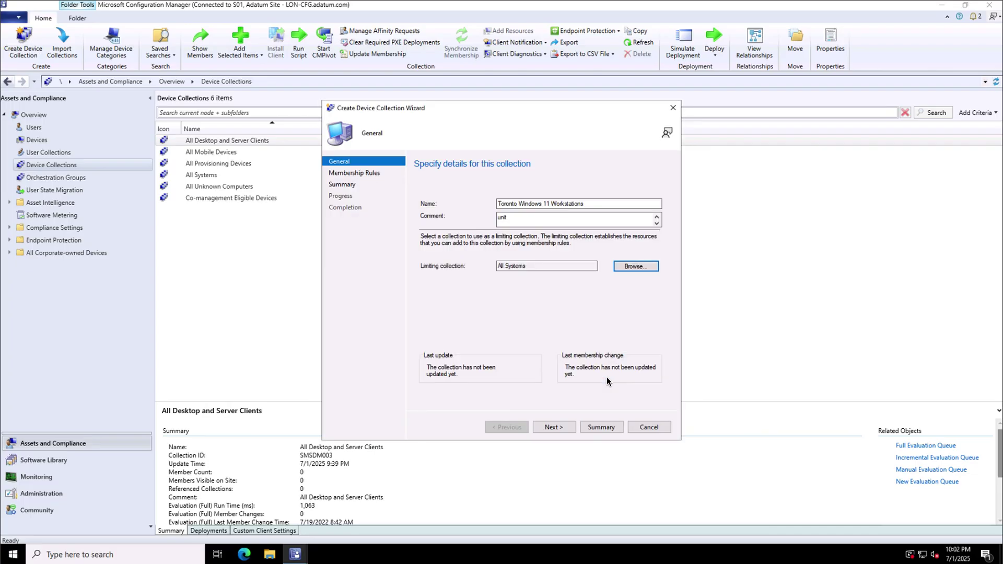
click(552, 427)
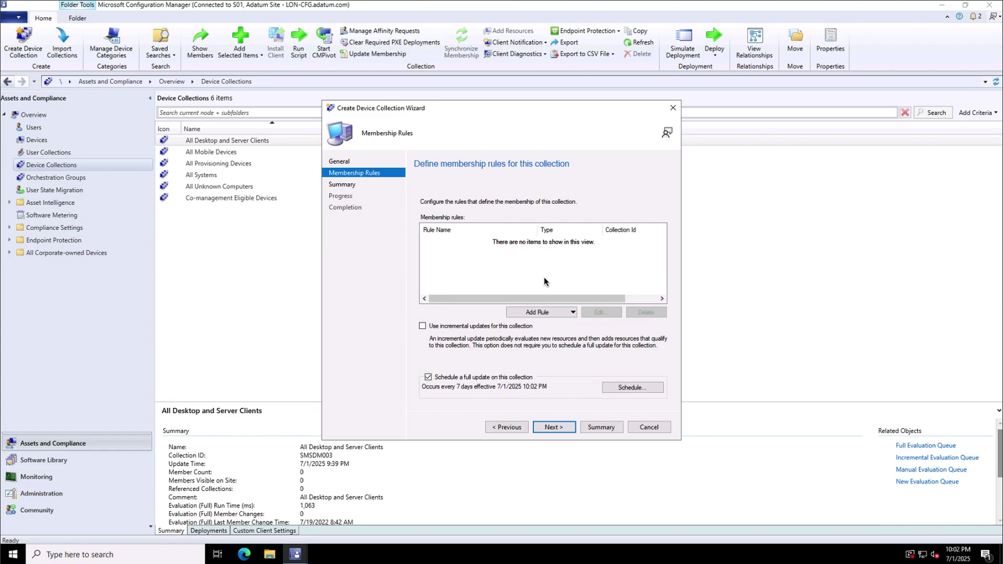
Step: Add a Query Rule as the collection's membership rule
click(549, 313)
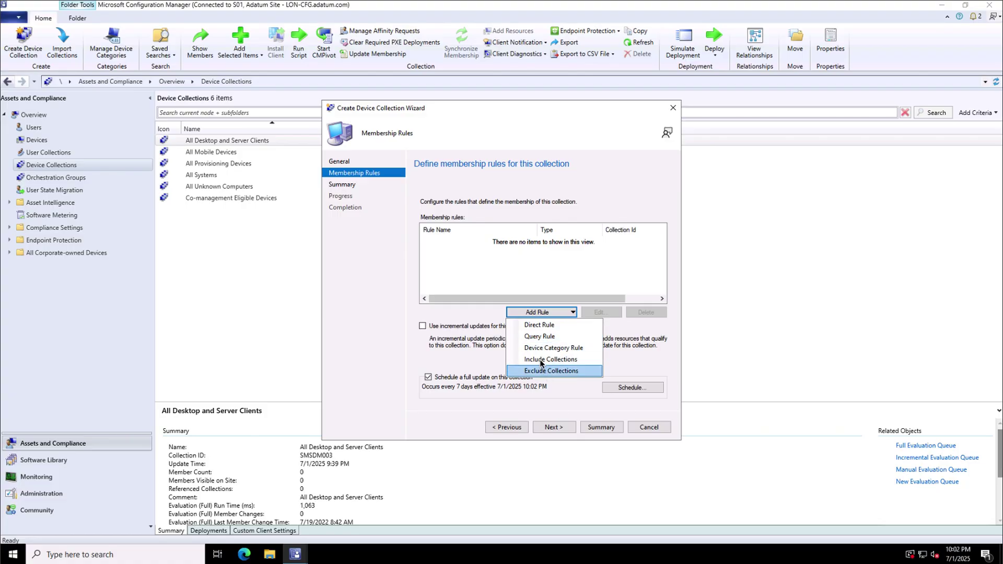
click(572, 338)
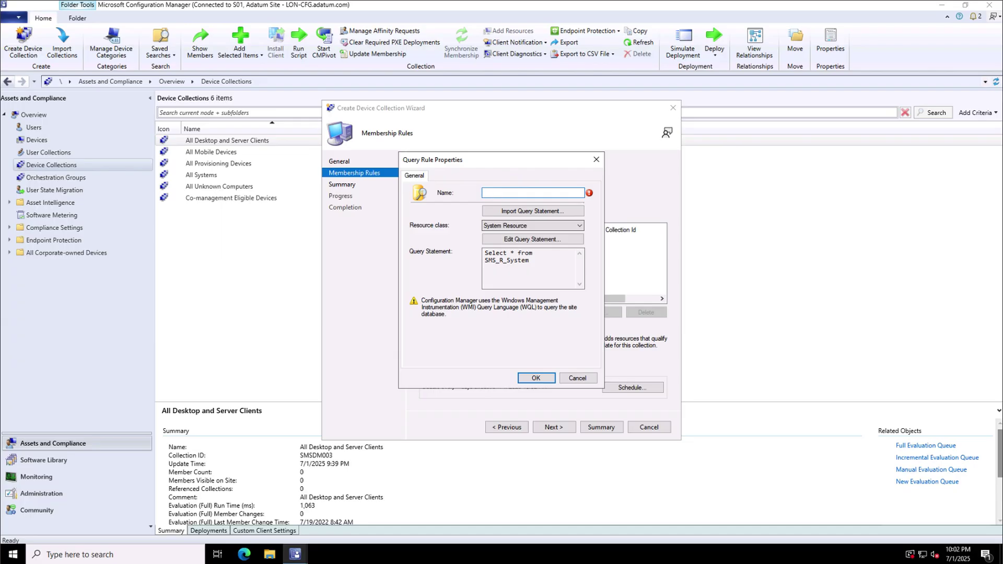
Step: Name the query rule 'Toronto Windows 11 Workstations' on System Resource and open its query Criteria
text(Toronto Windows 11 Workstations)
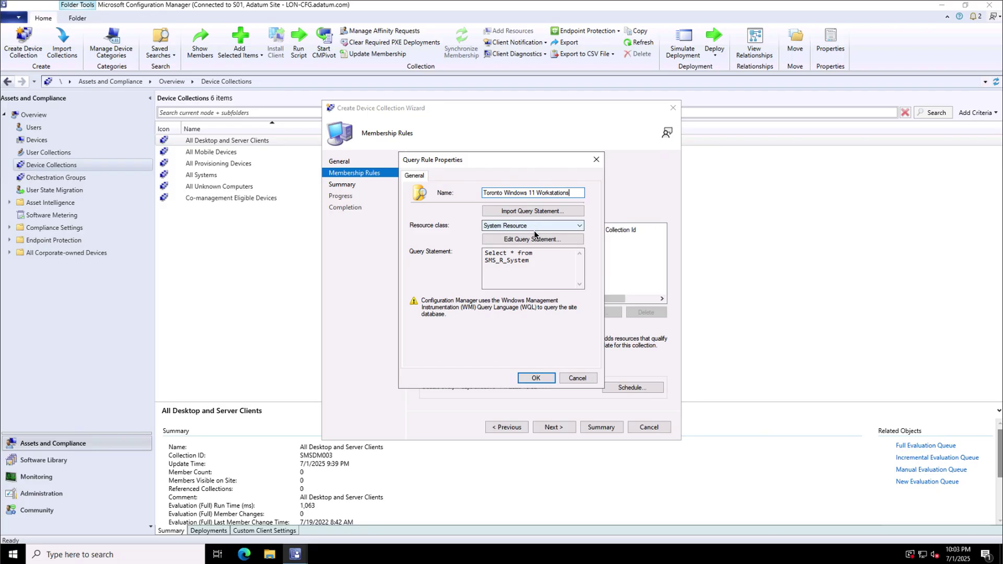
click(534, 228)
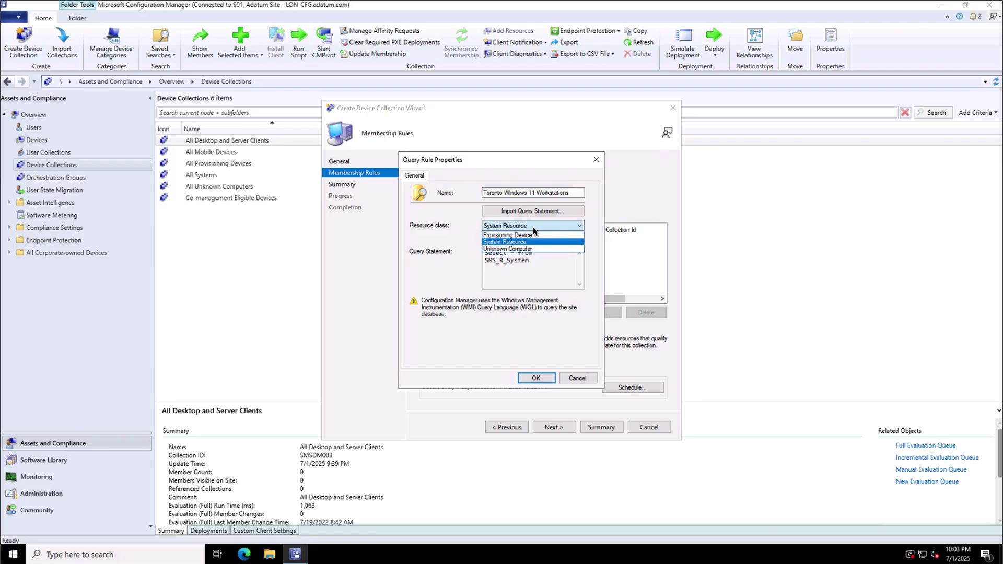
click(533, 226)
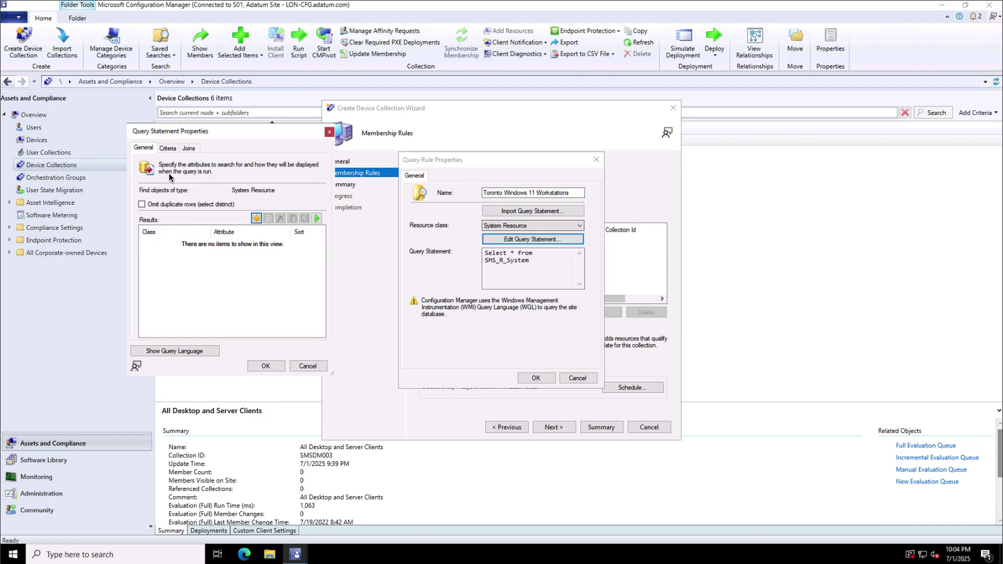
click(168, 150)
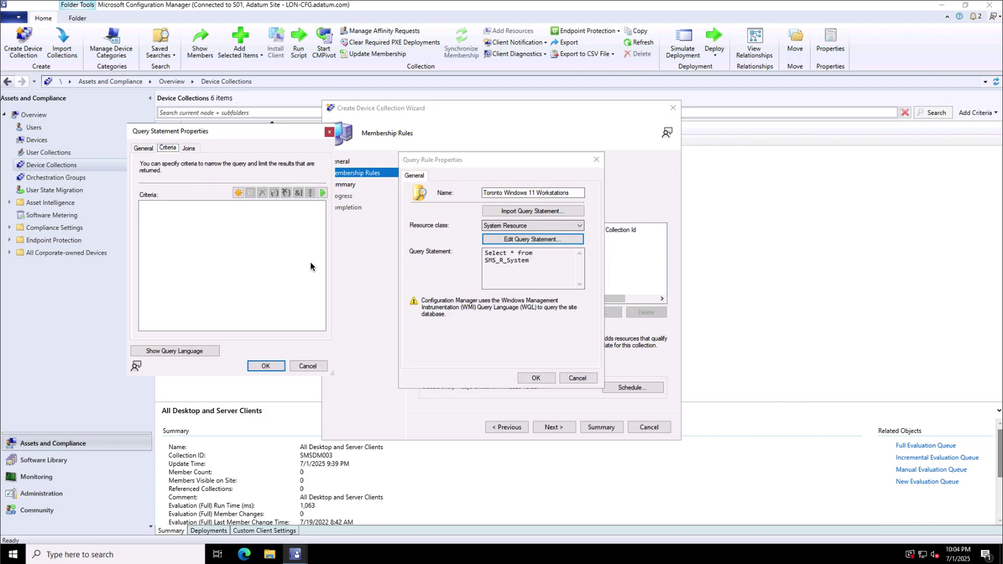
Step: Add a new Simple value criterion to the query and begin choosing its attribute
click(238, 193)
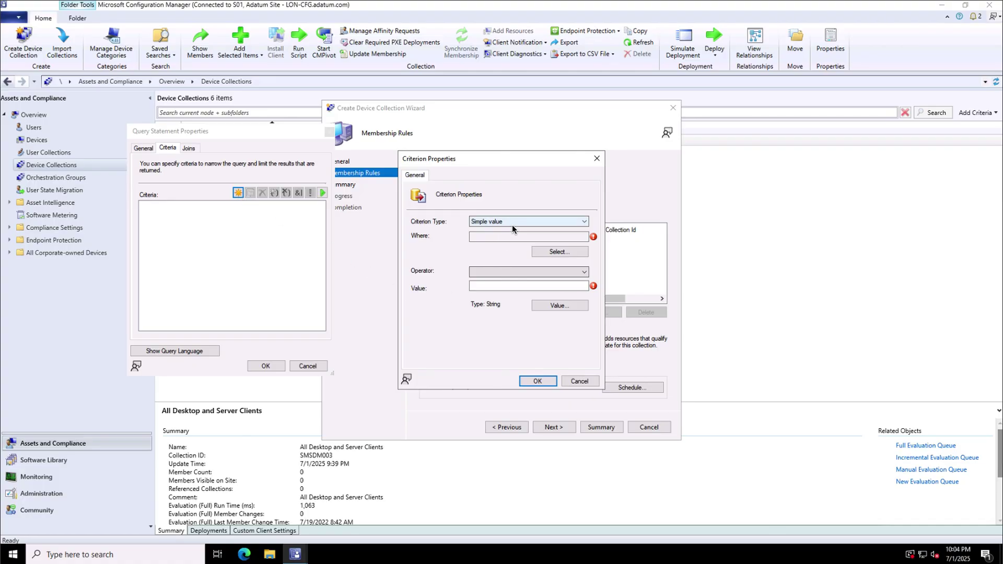
click(512, 224)
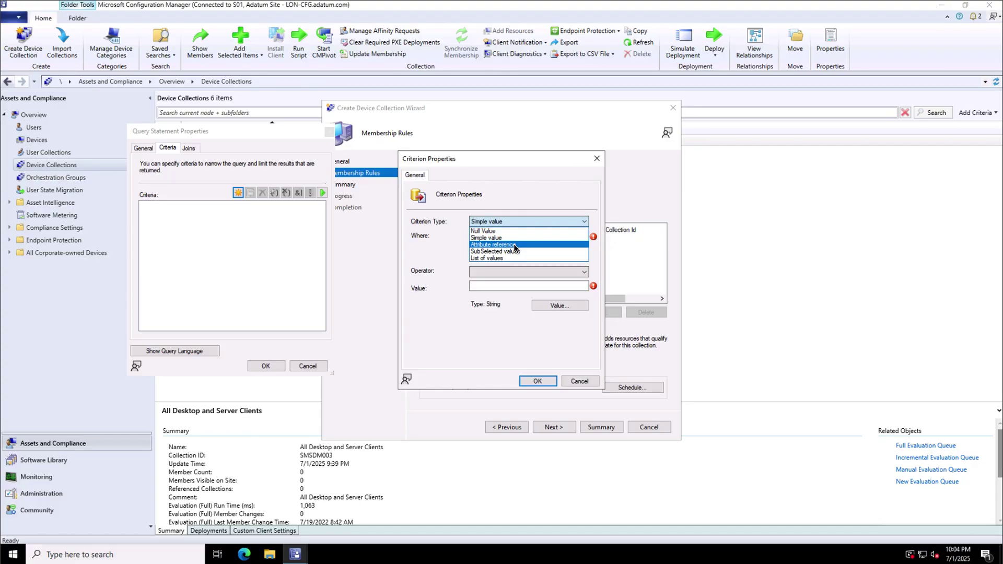
click(503, 236)
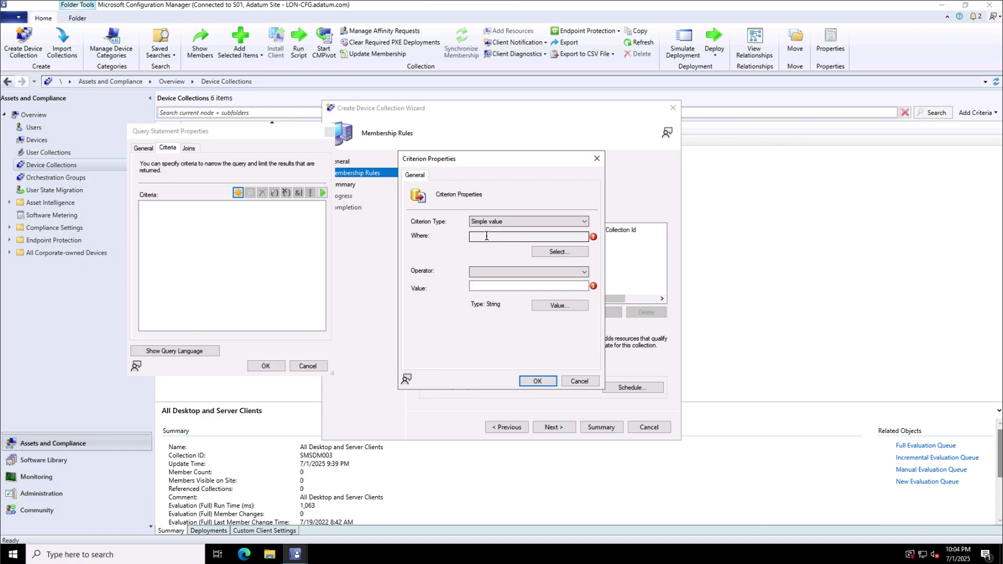
click(556, 251)
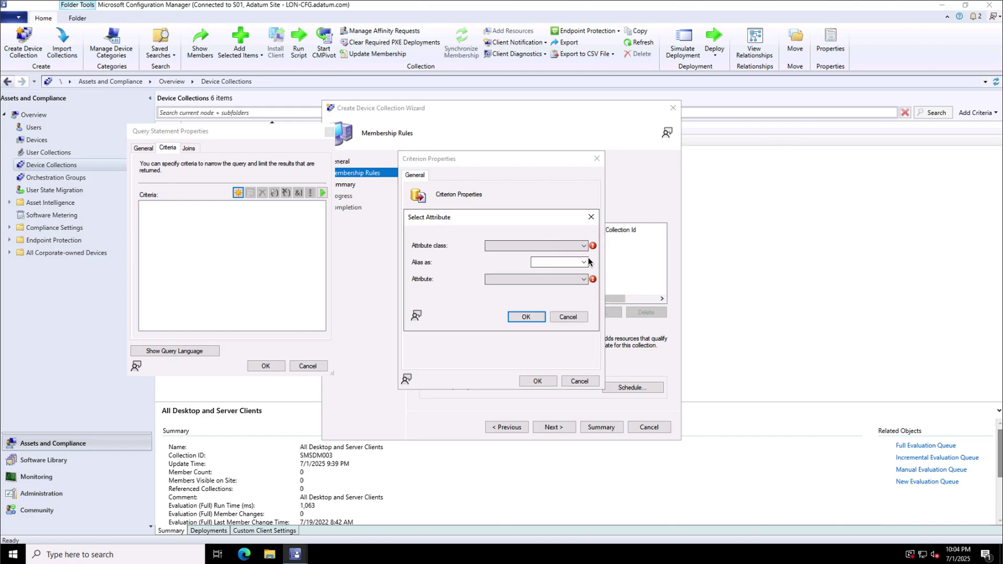
Step: Set the criterion attribute to System Resource class, System OU Name
click(527, 246)
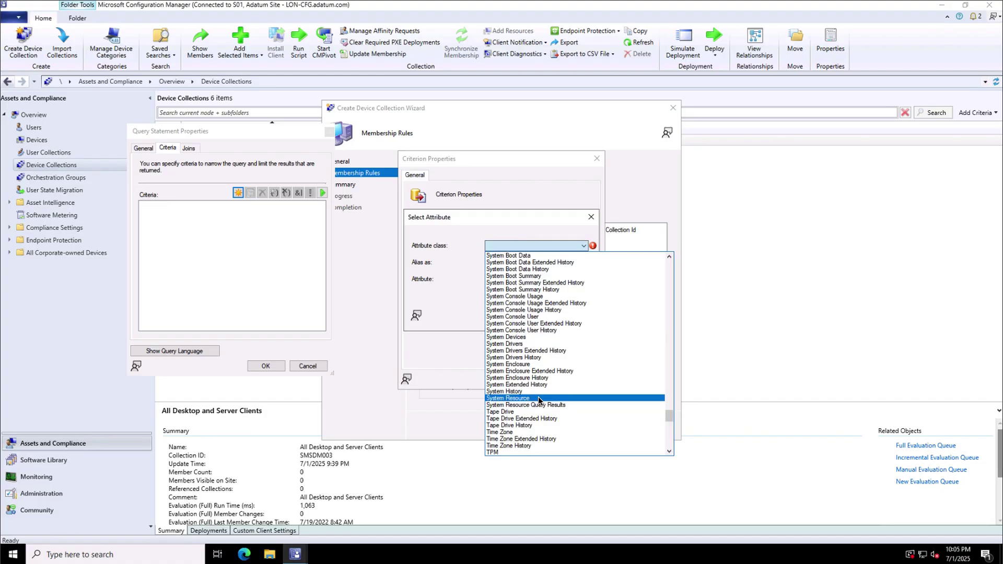
click(539, 399)
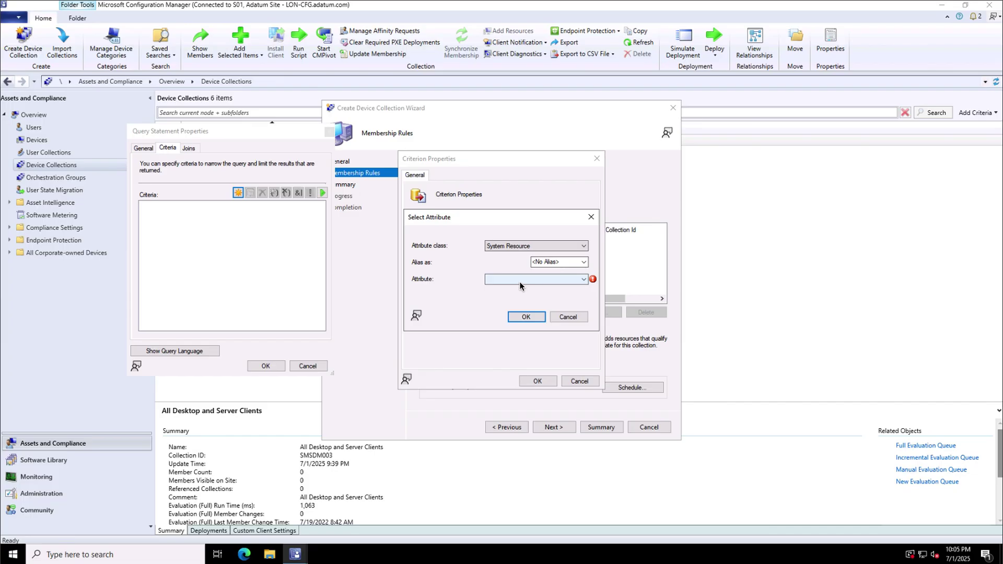
click(519, 281)
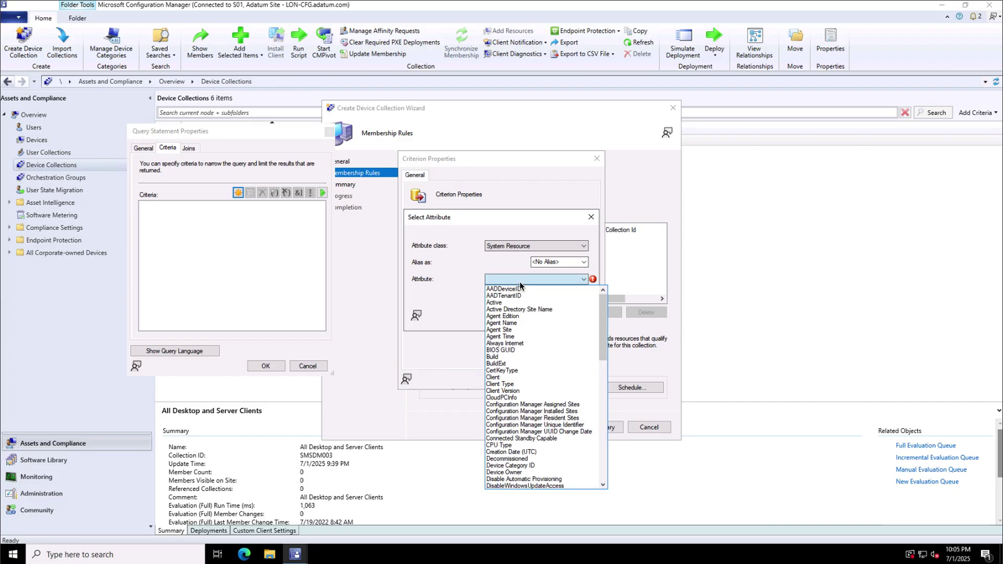
scroll(526, 403, down, 15)
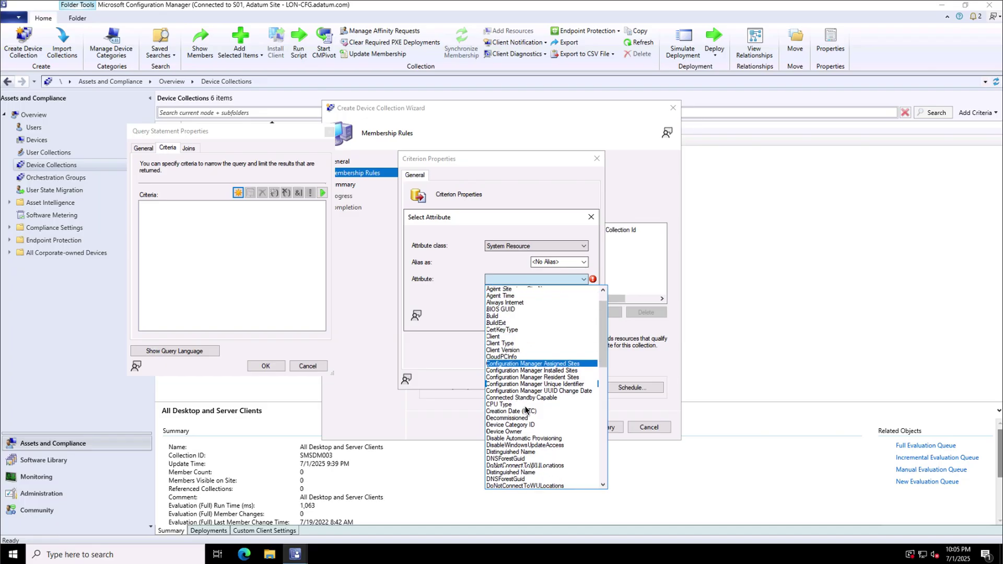
scroll(525, 410, down, 1)
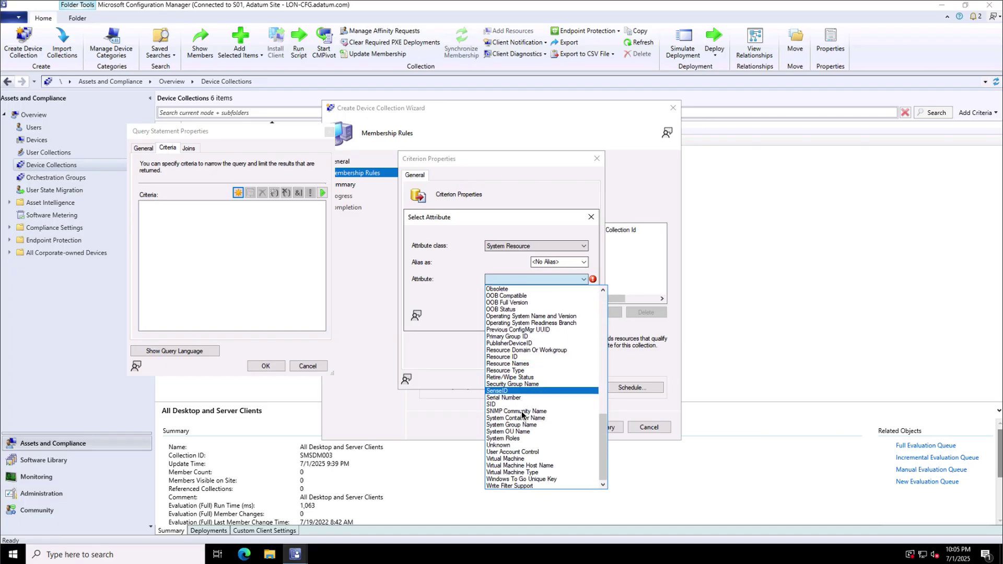
click(521, 432)
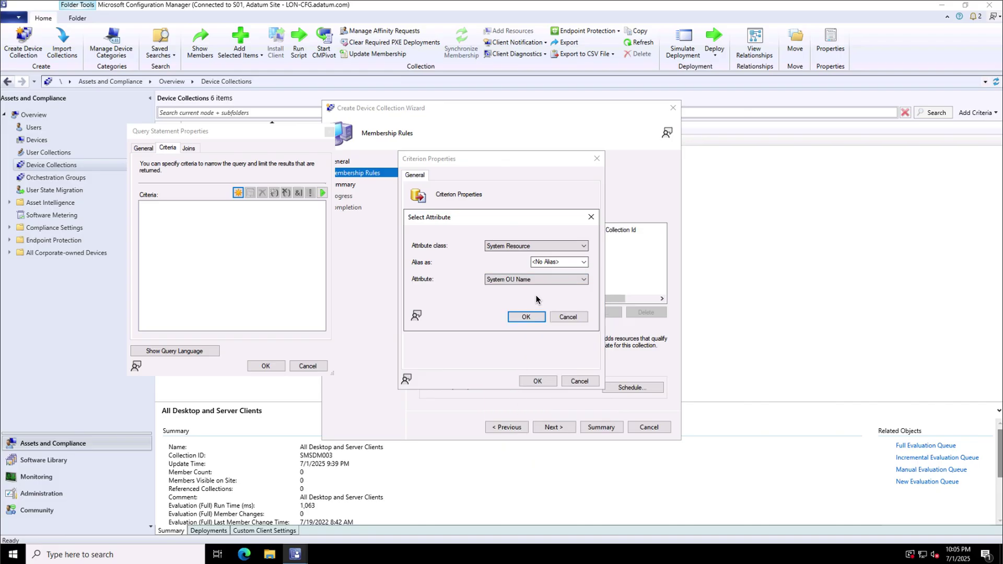
click(525, 317)
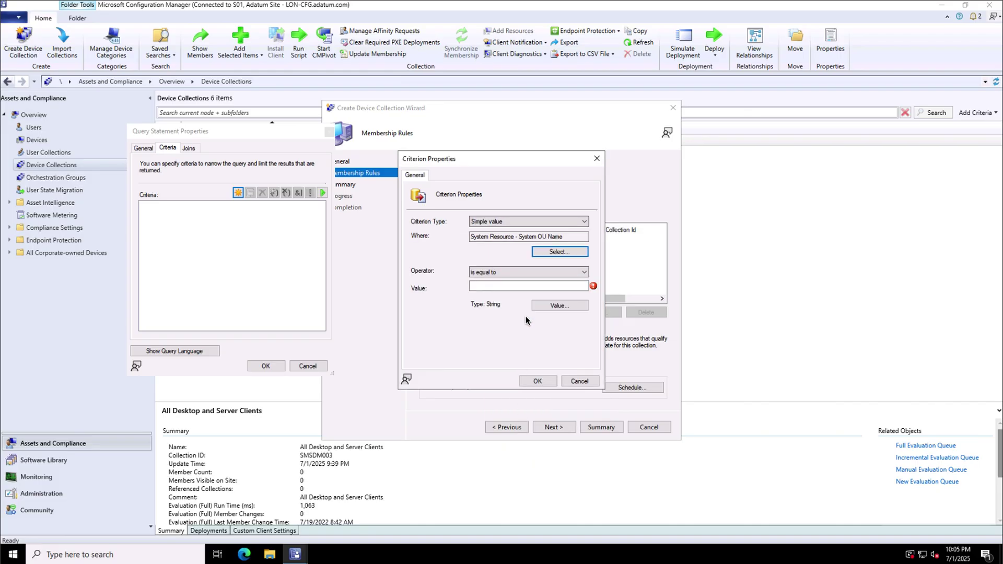
Step: Add the criterion System OU Name is equal to 'ADATUM.COM/TORONTO CLIENTS' and view the WQL
click(514, 271)
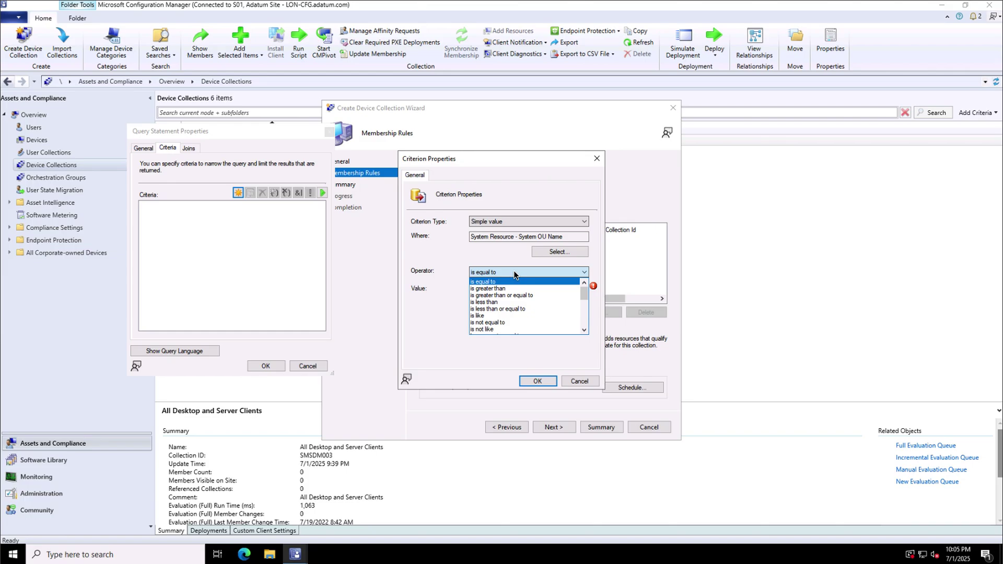
click(506, 281)
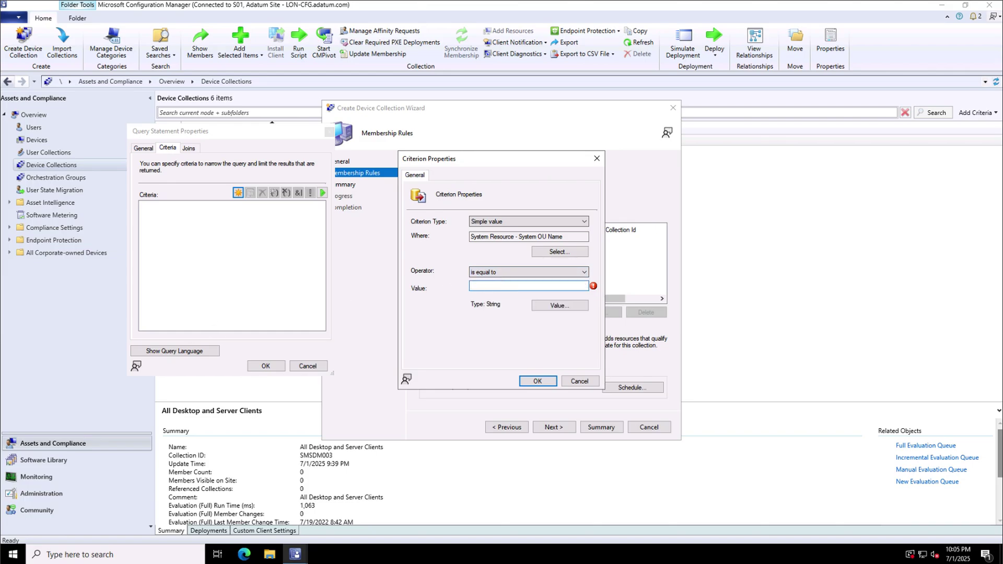
text(ADATUM.COM/TORONTO CLIENTS)
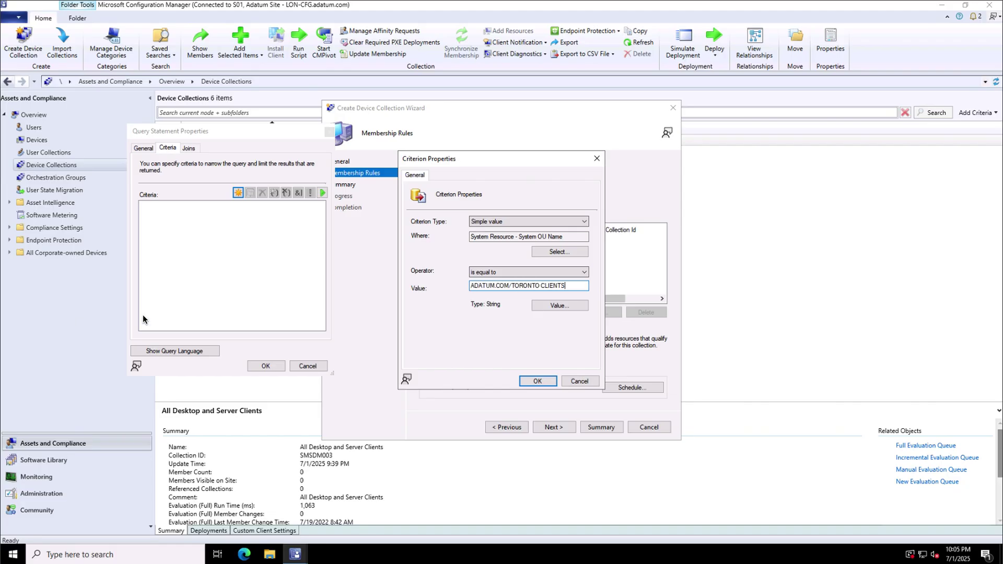
click(536, 383)
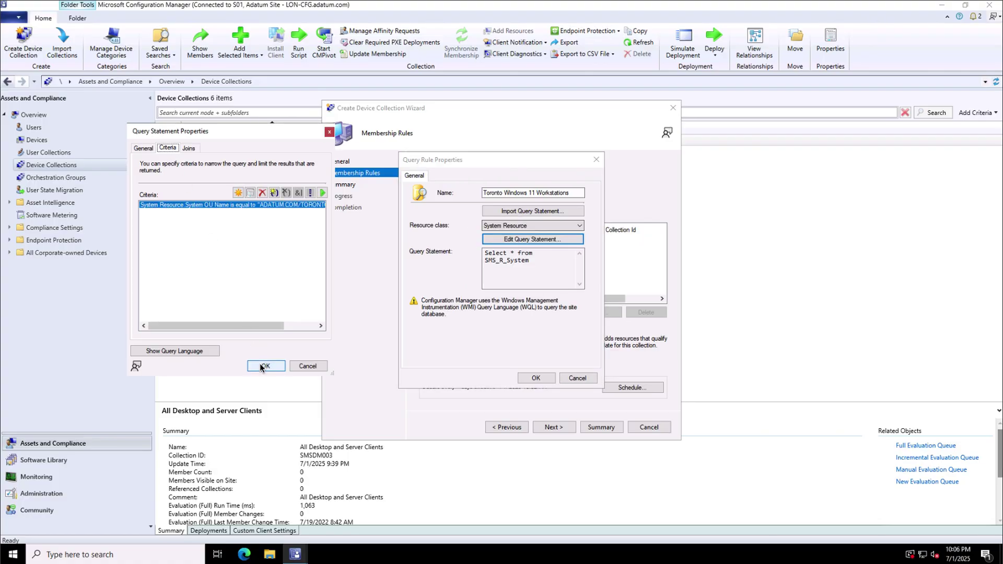
click(198, 351)
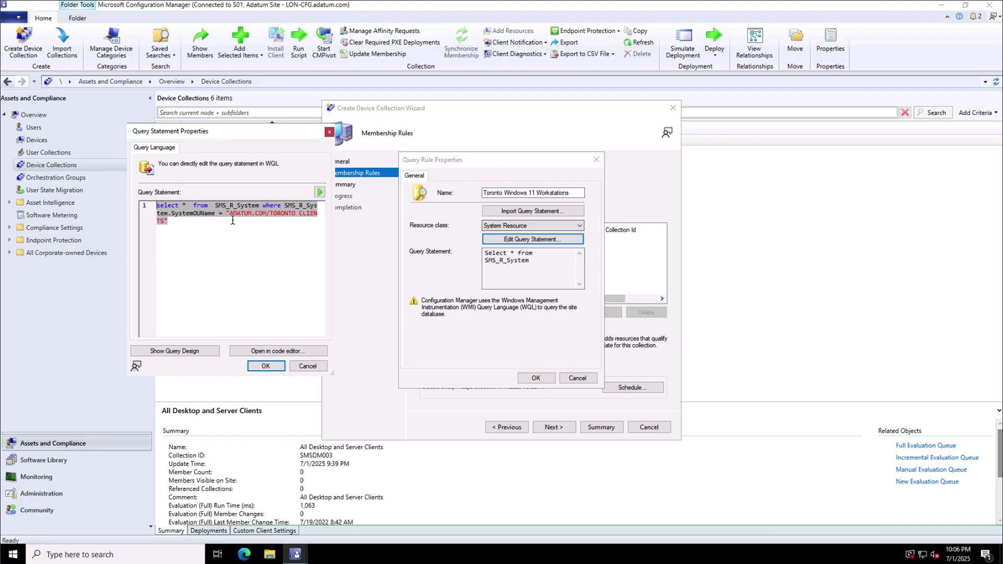
Step: Accept the query statement and save the query rule to the collection
click(265, 366)
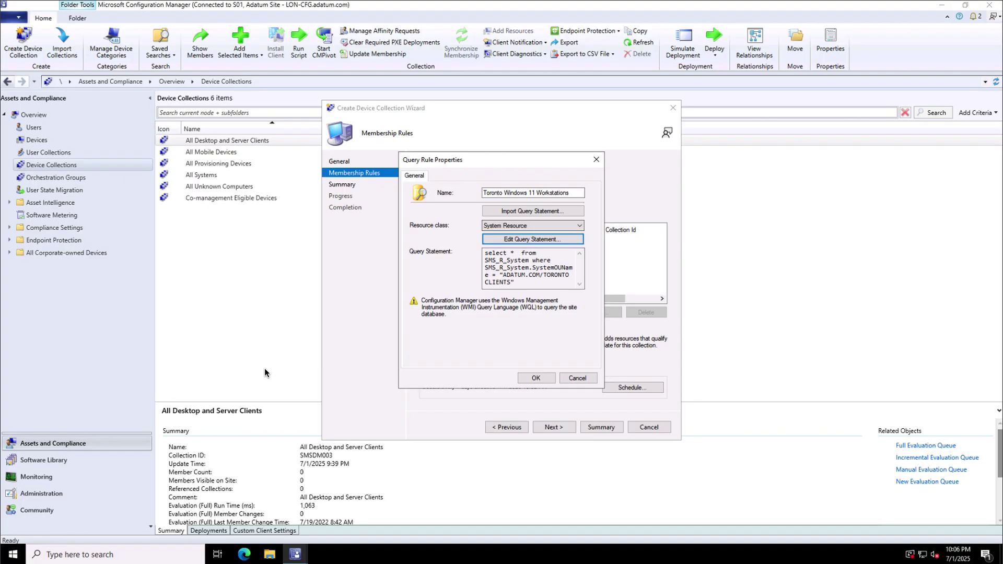
click(535, 378)
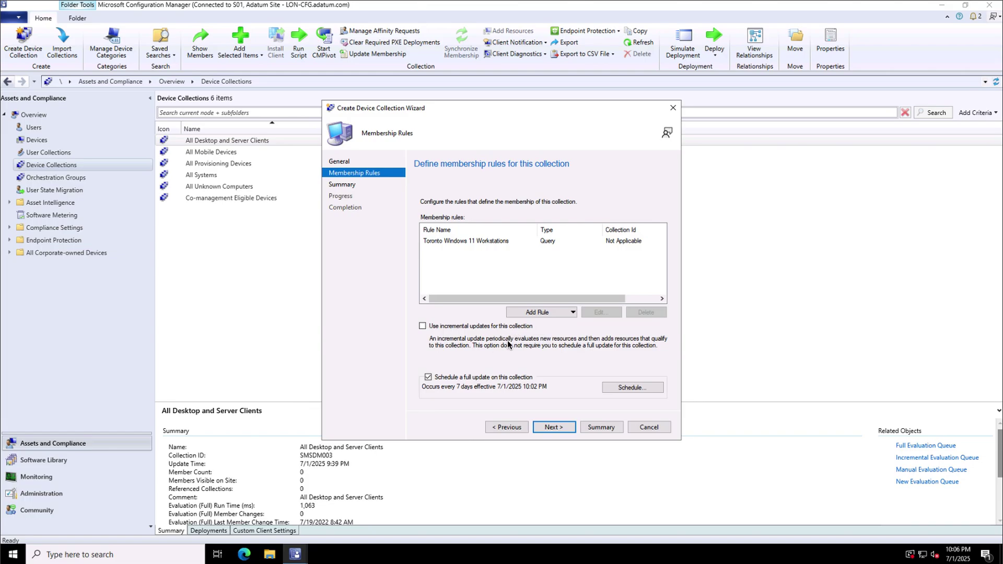
Step: Change the full-update schedule from 7 to every 3 days and finish creating the collection
click(621, 387)
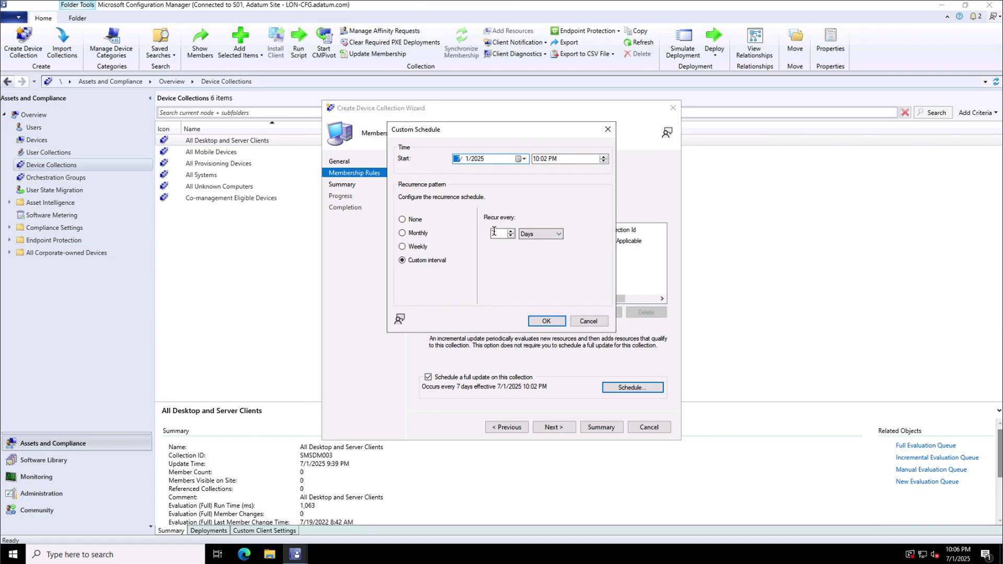
click(494, 232)
key(BackSpace)
text(3)
click(543, 320)
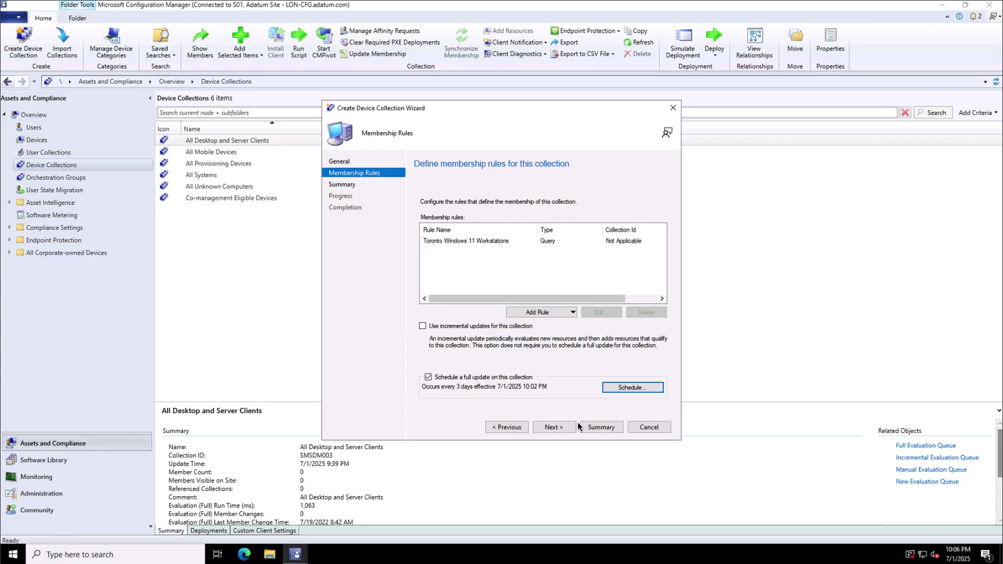
click(559, 428)
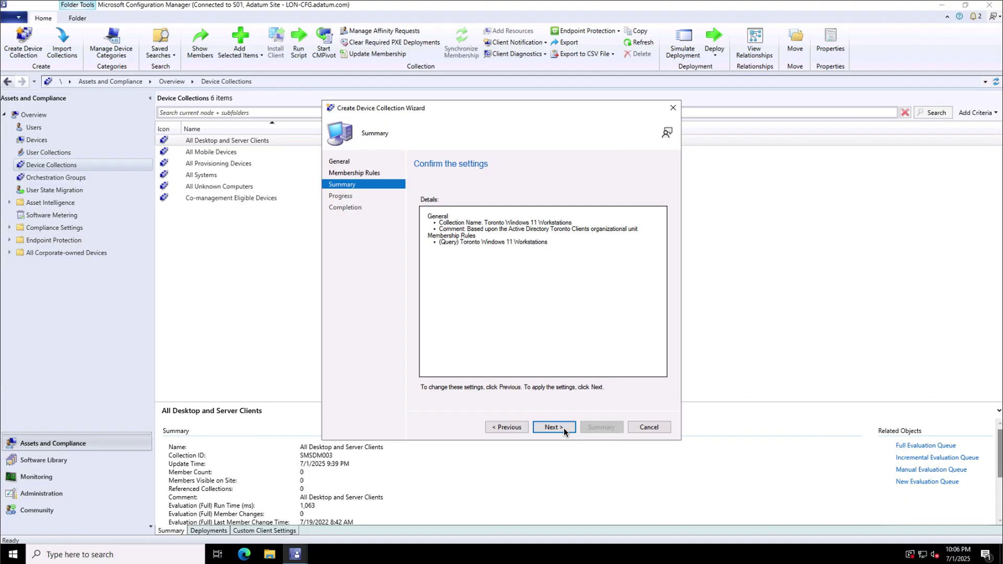
click(554, 428)
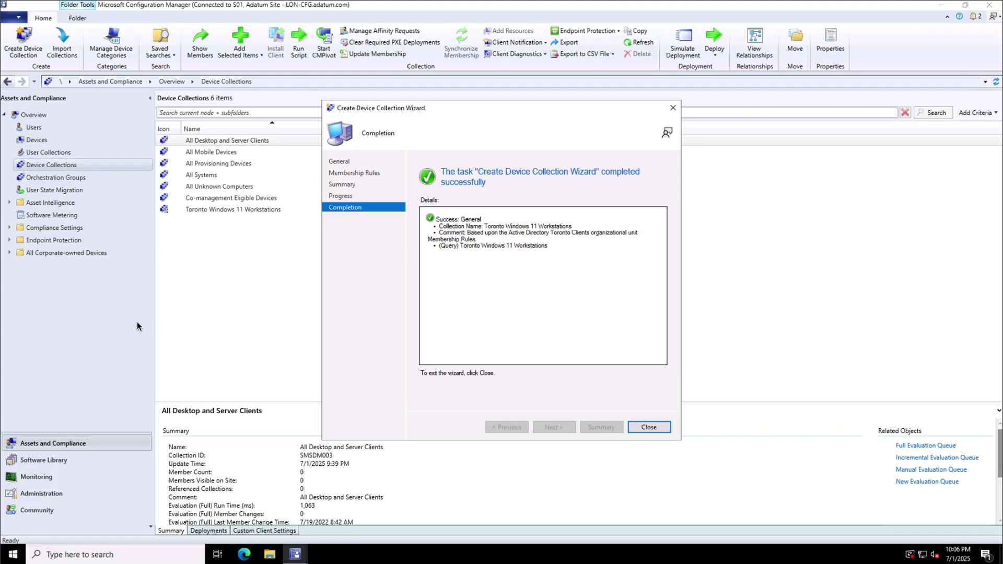
Step: Close the wizard and refresh until Toronto Windows 11 Workstations shows 2 members among 7 collections
click(649, 427)
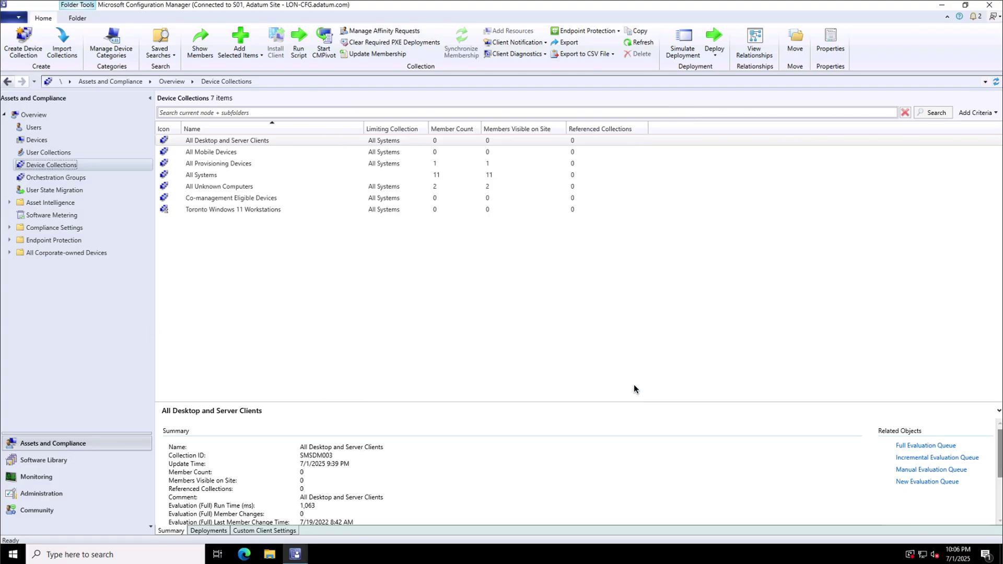
click(256, 323)
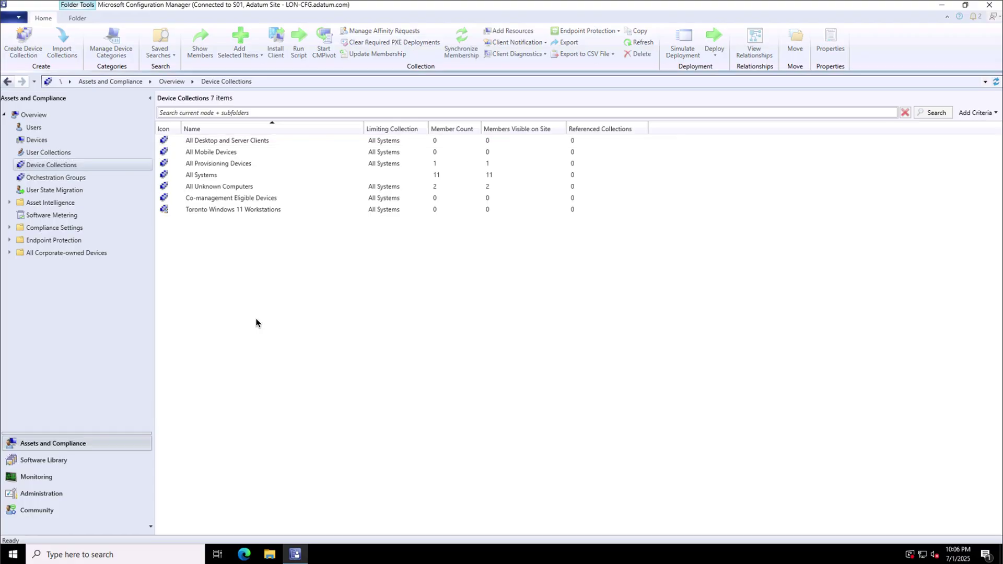
click(227, 210)
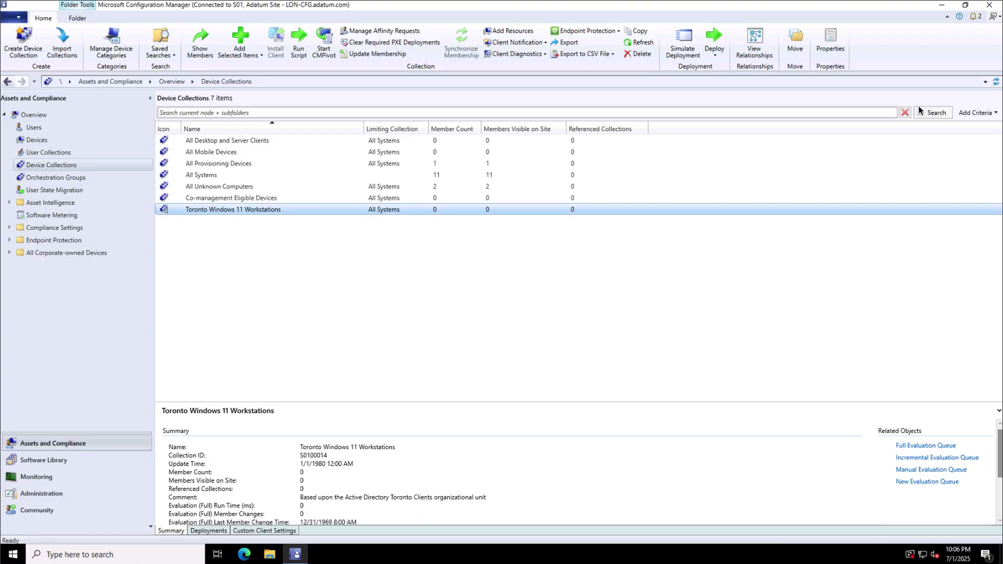
click(996, 81)
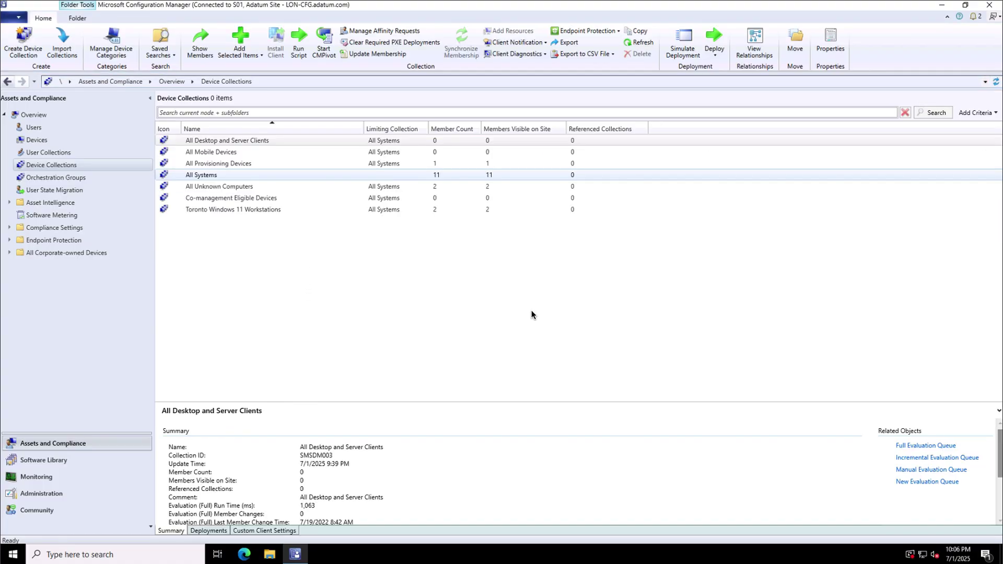
click(265, 209)
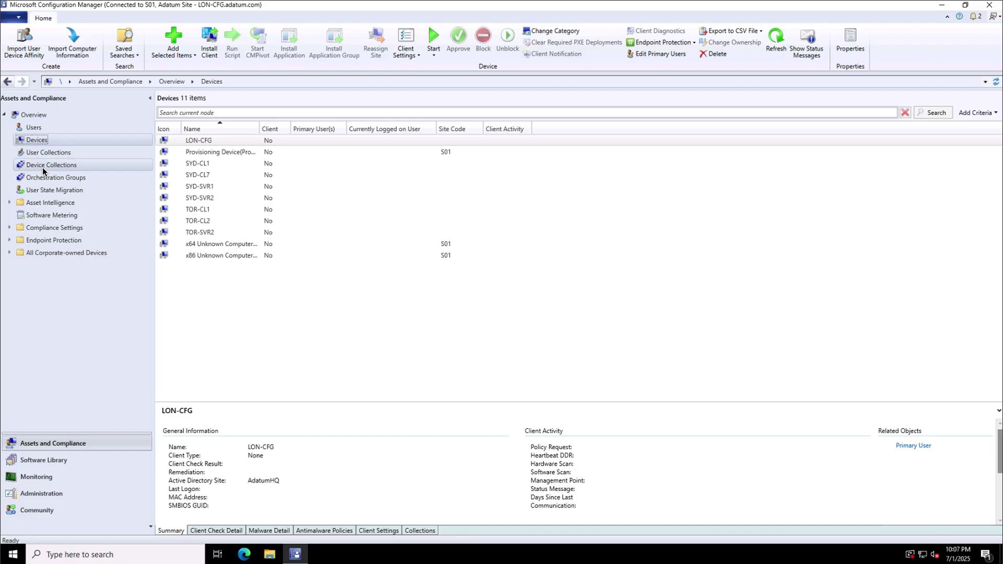
click(81, 167)
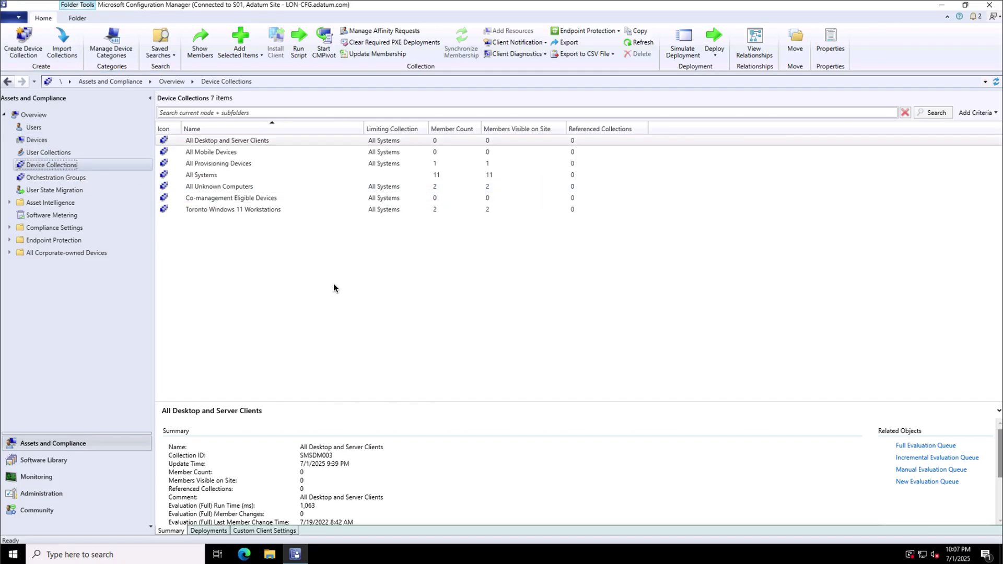